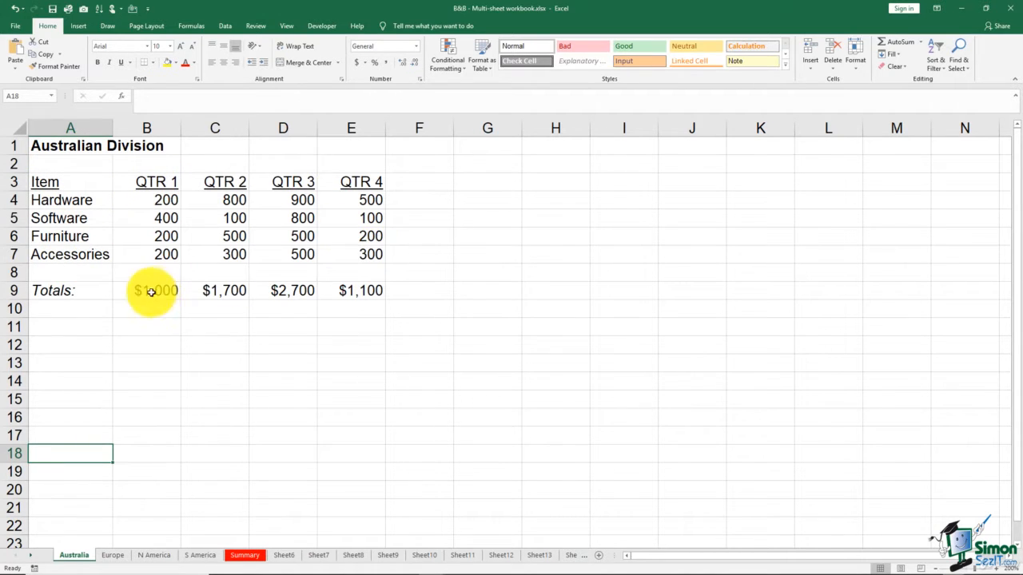
# - Examine the quarterly item figures in B4:E7 on the Australia sheet and the corresponding range on the Summary sheet
pyautogui.moveTo(156, 201); pyautogui.dragTo(366, 257)
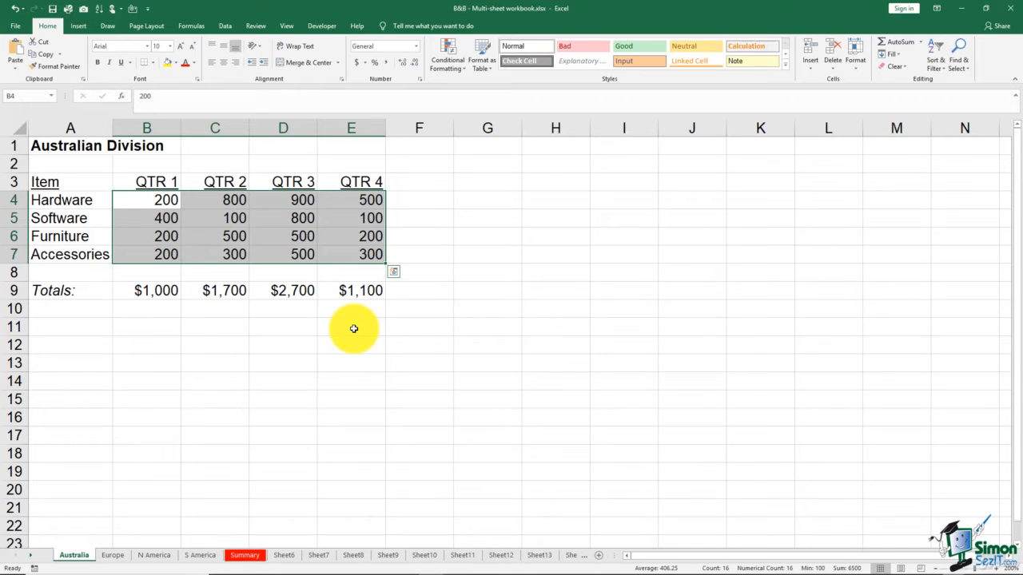
pyautogui.click(244, 553)
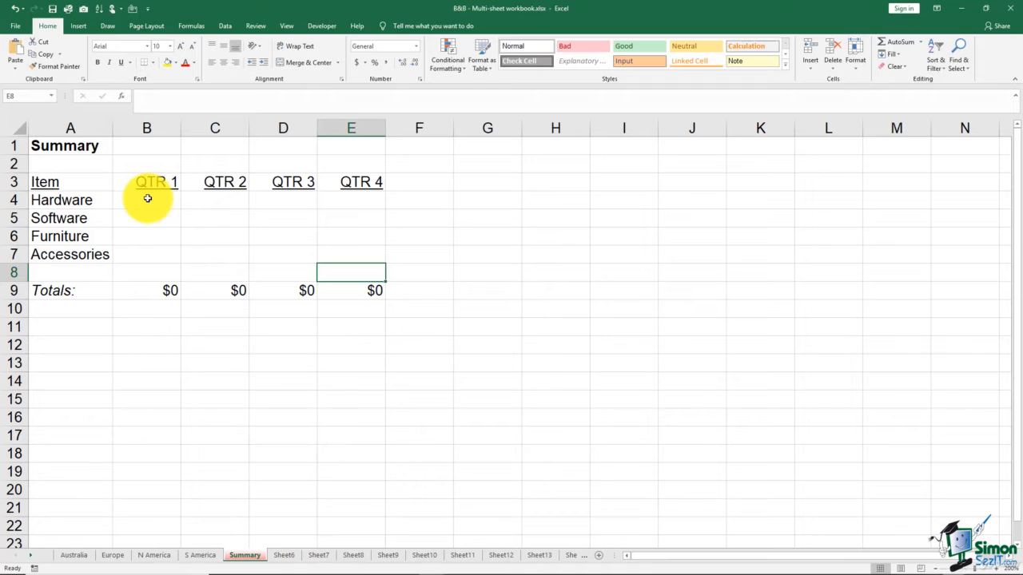
pyautogui.moveTo(147, 199); pyautogui.dragTo(345, 252)
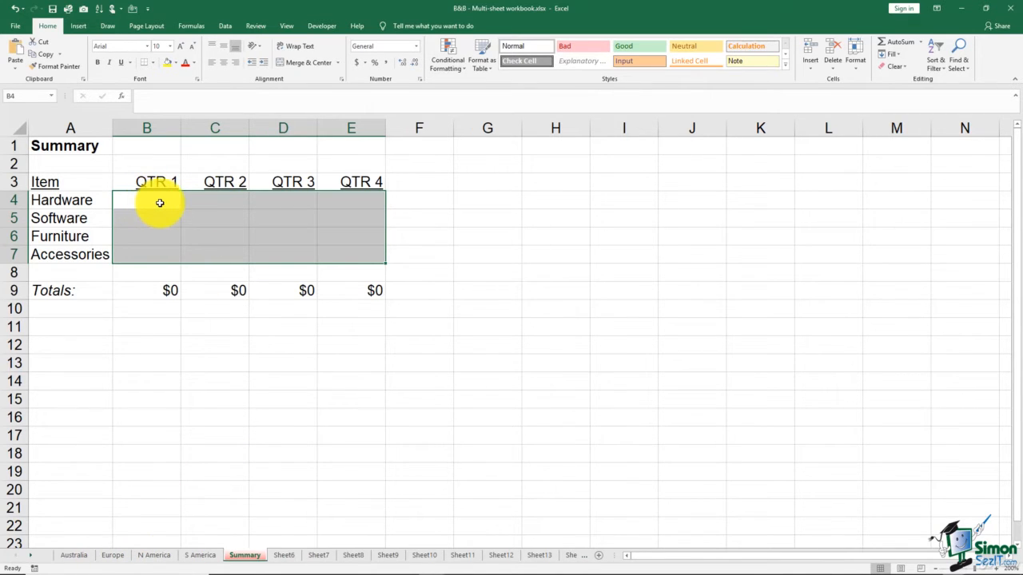
pyautogui.click(122, 311)
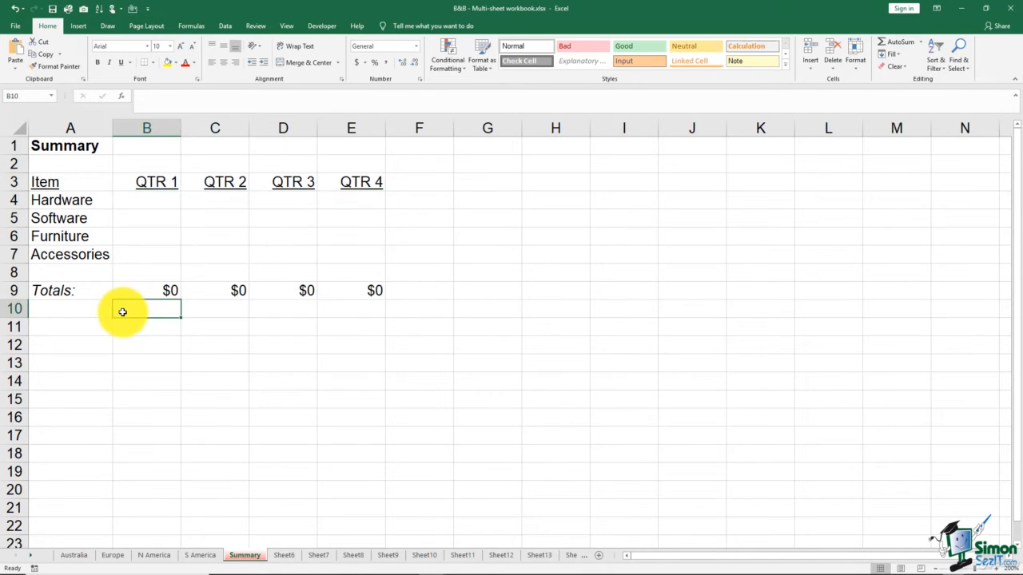
pyautogui.click(80, 554)
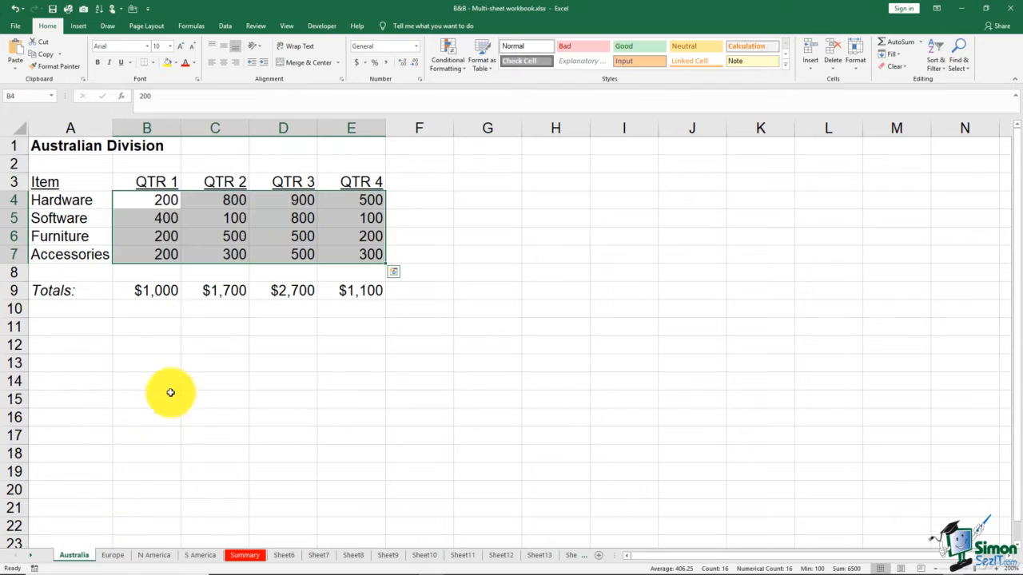
pyautogui.click(175, 386)
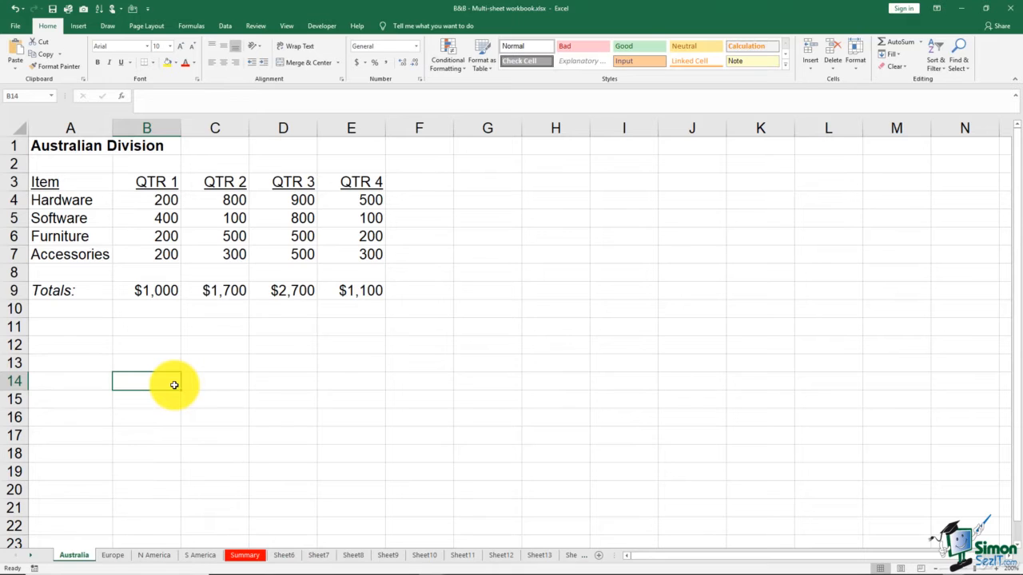
pyautogui.click(155, 201)
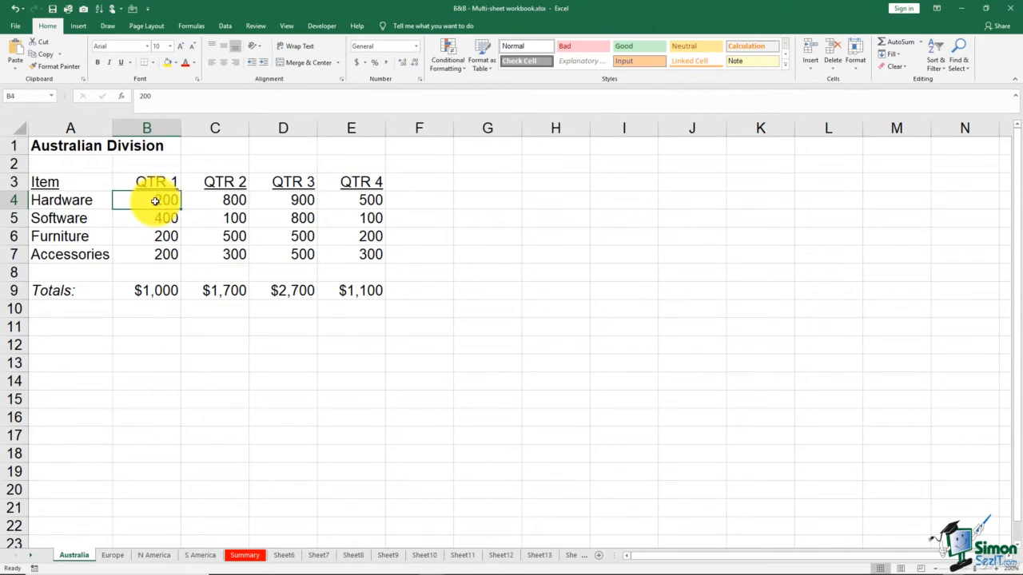
pyautogui.keyDown('shift'); pyautogui.click(338, 256); pyautogui.keyUp('shift')
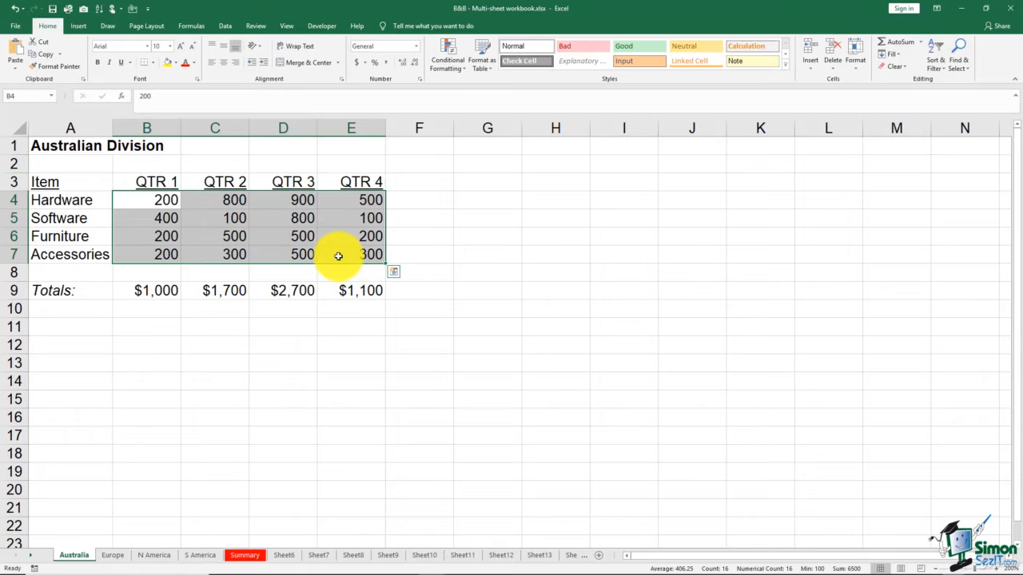
pyautogui.click(417, 254)
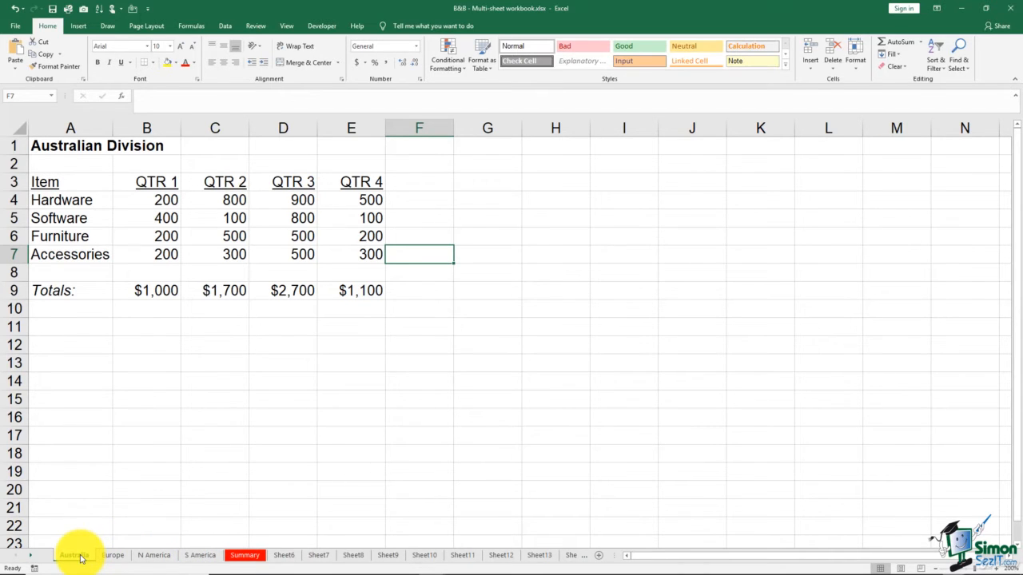
# - Group the Australia through S America sheets and enter Books & Beyond in cell A15 on all of them
pyautogui.keyDown('shift'); pyautogui.click(191, 557); pyautogui.keyUp('shift')
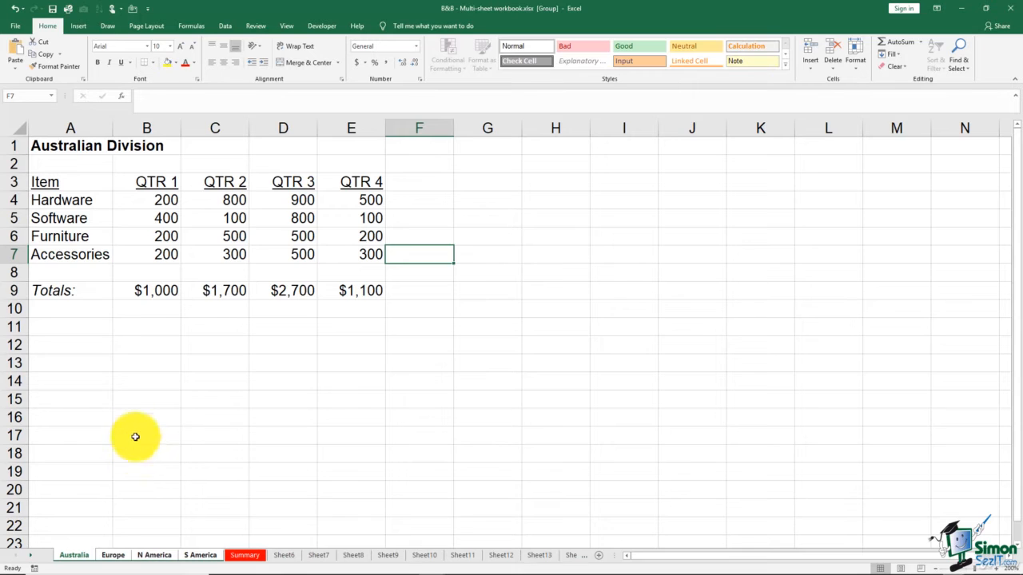
pyautogui.click(96, 400)
pyautogui.write('Books & Beyond')
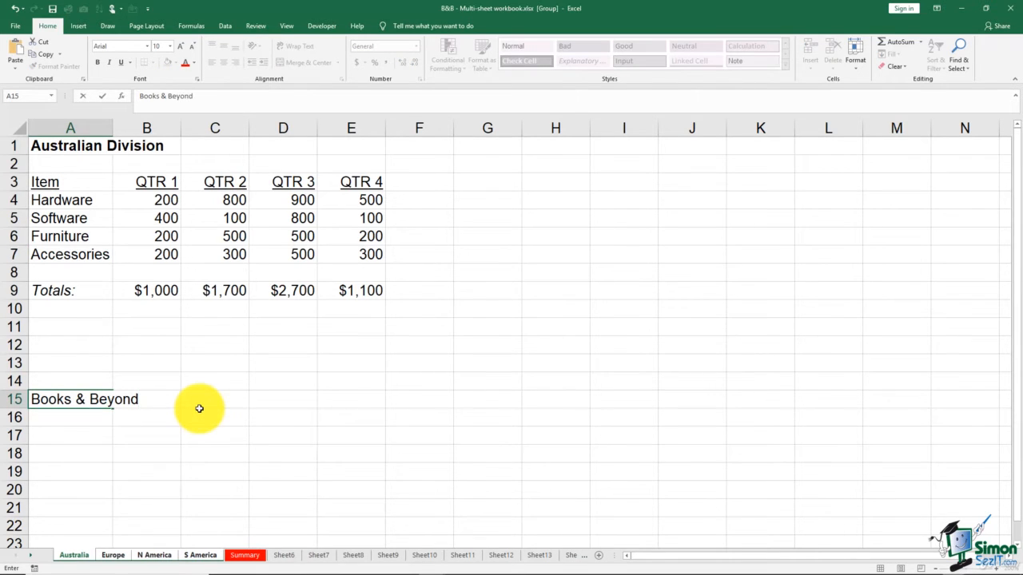
pyautogui.click(199, 409)
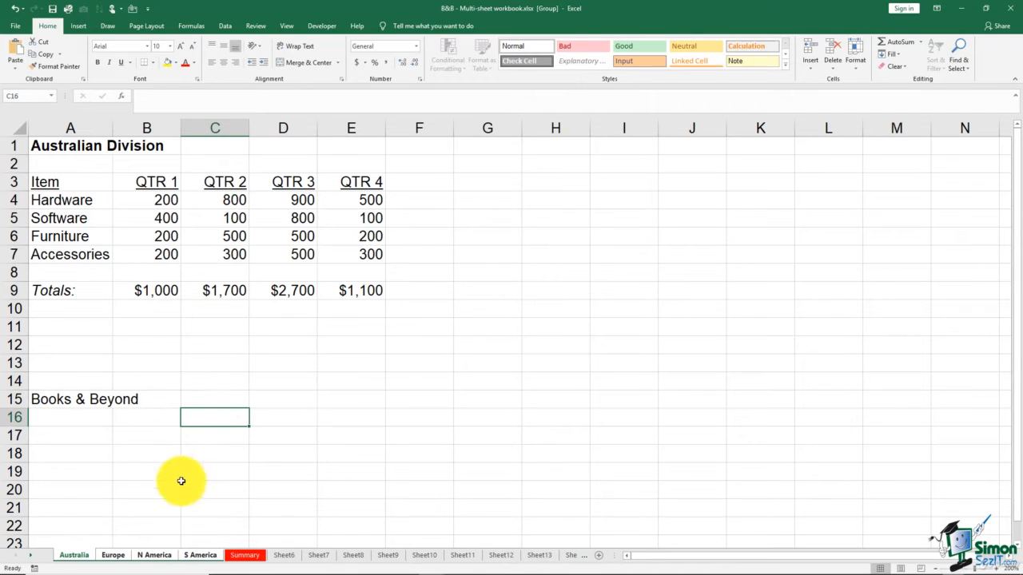
# - Check the Books & Beyond entry on the grouped division sheets, clear it from cell A15, and ungroup the sheets
pyautogui.click(153, 554)
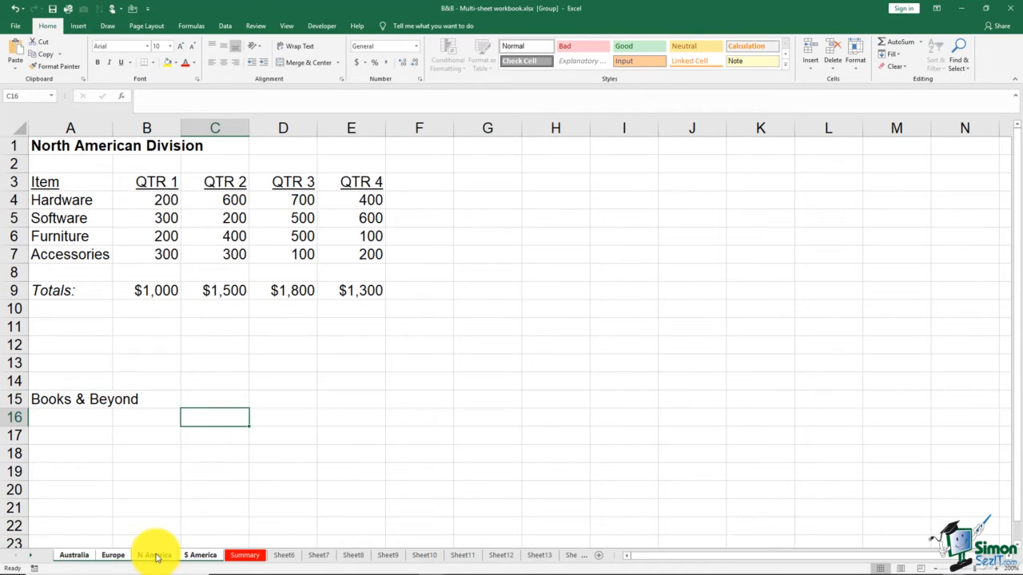
pyautogui.click(91, 399)
pyautogui.click(200, 554)
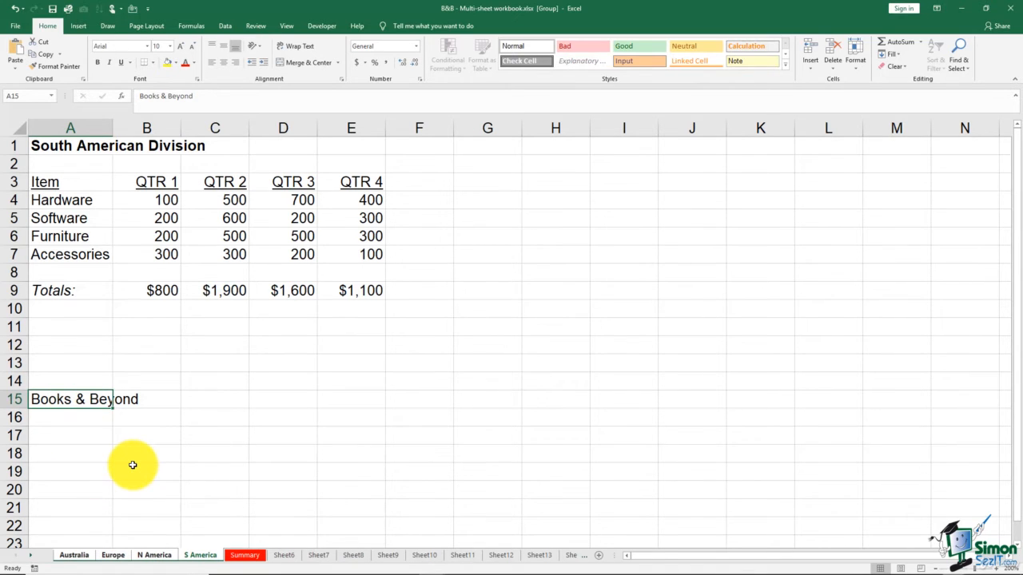
pyautogui.press('Delete')
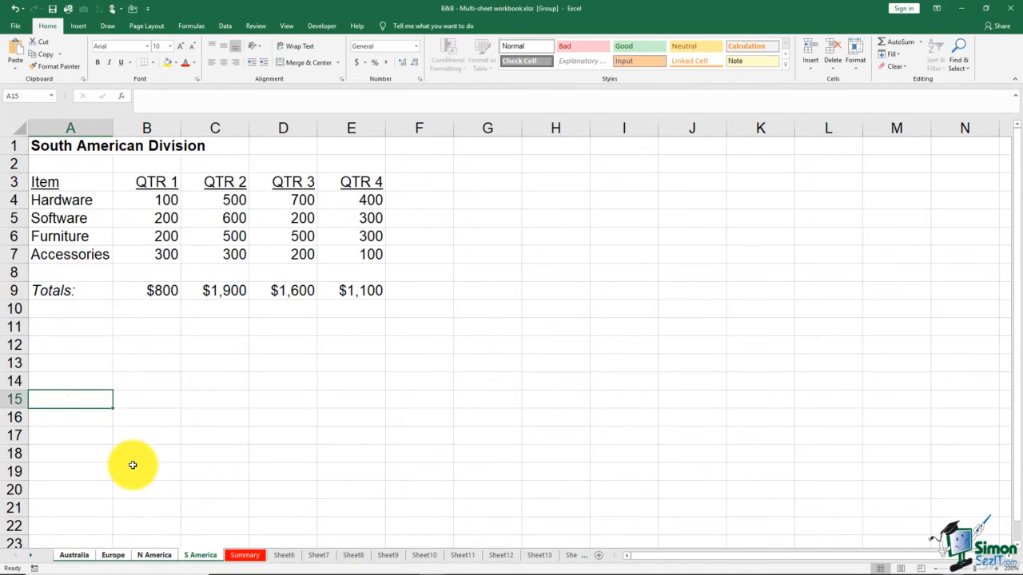
pyautogui.keyDown('ctrl'); pyautogui.click(114, 554); pyautogui.keyUp('ctrl')
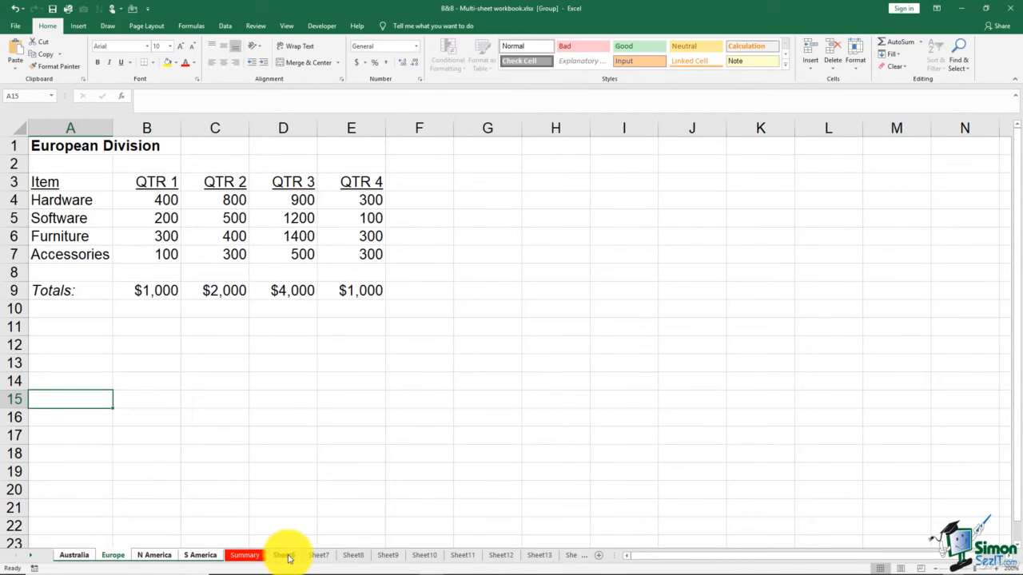
pyautogui.click(286, 556)
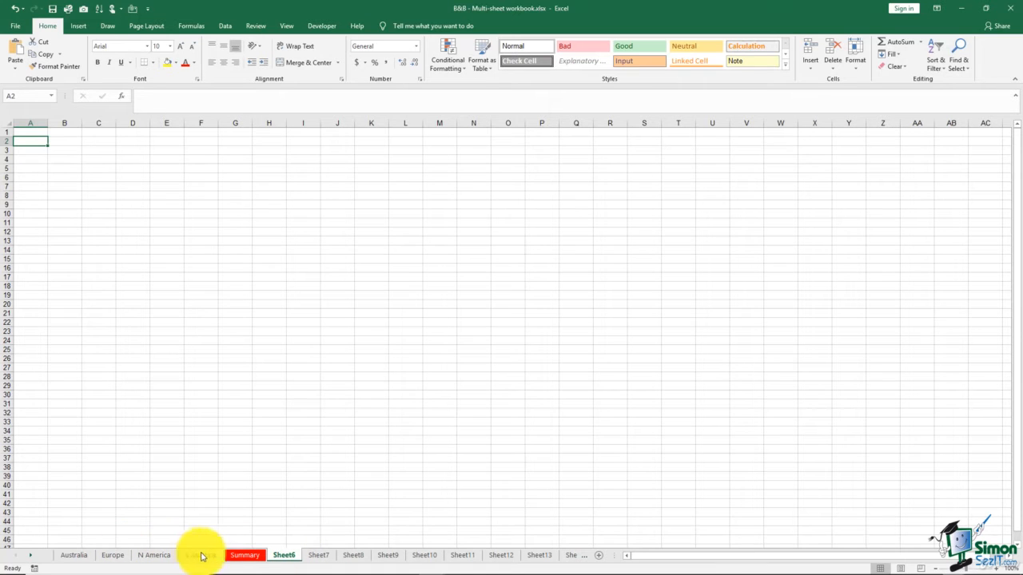
# - In Summary cell B4, enter =SUM('Australia:S America'!B4) to total QTR 1 Hardware across the divisions, and review the formula
pyautogui.click(243, 554)
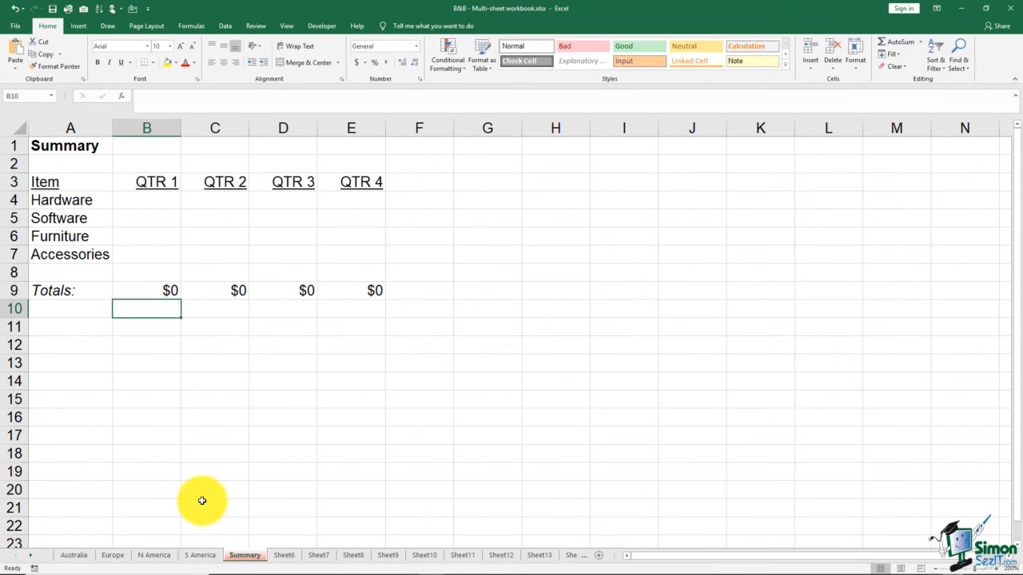
pyautogui.click(159, 202)
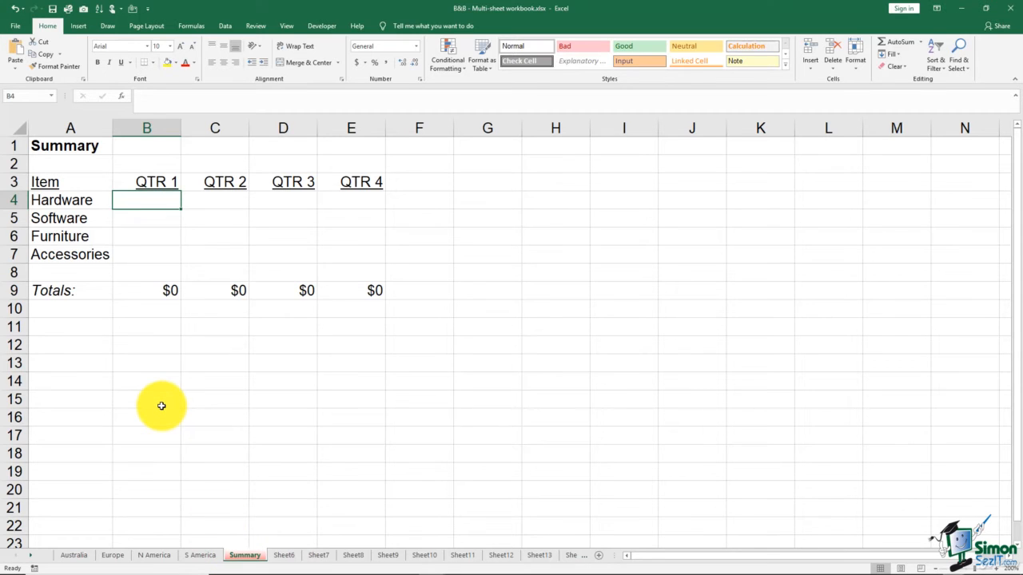
pyautogui.write('=')
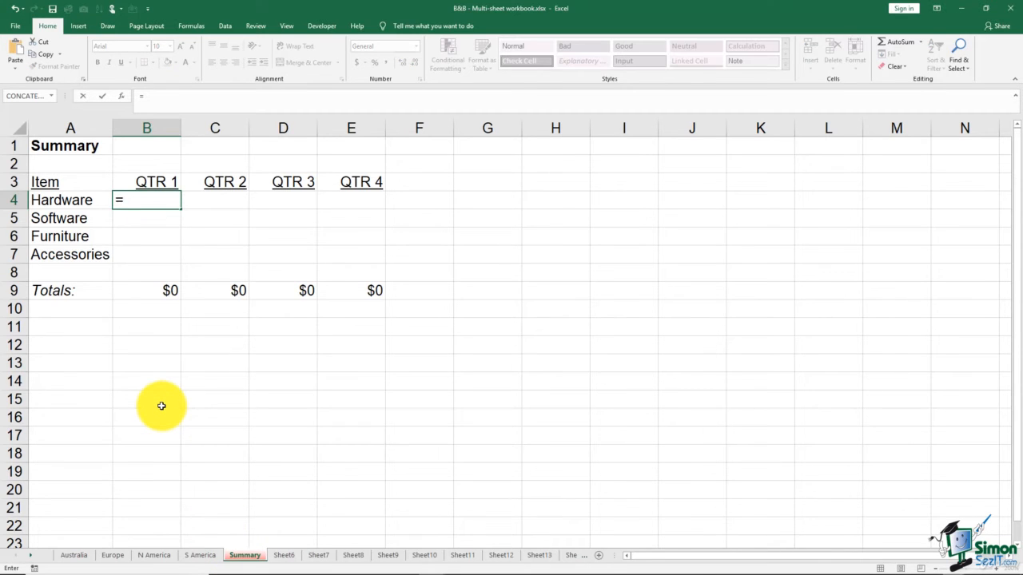
pyautogui.write('sum(')
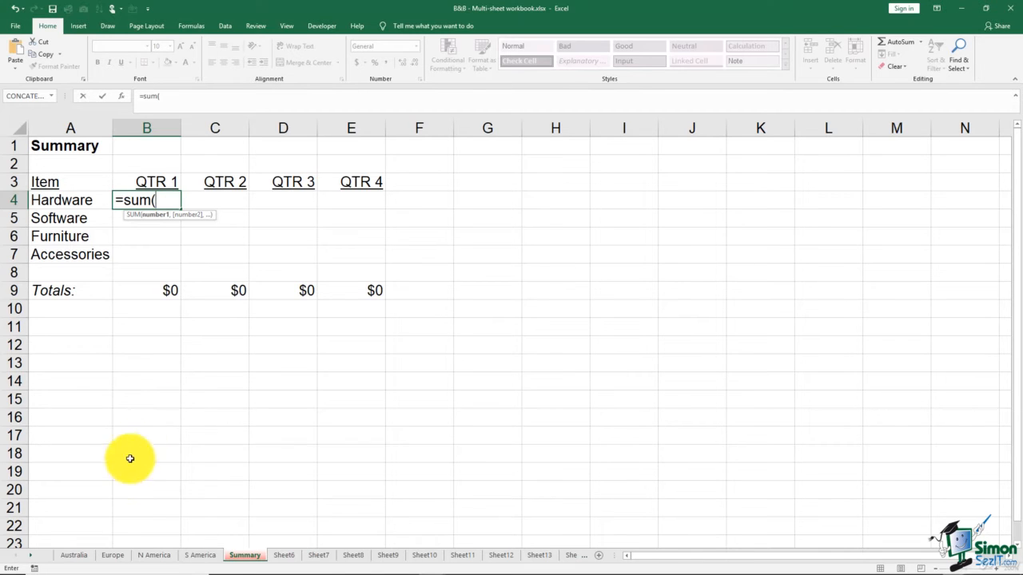
pyautogui.click(75, 554)
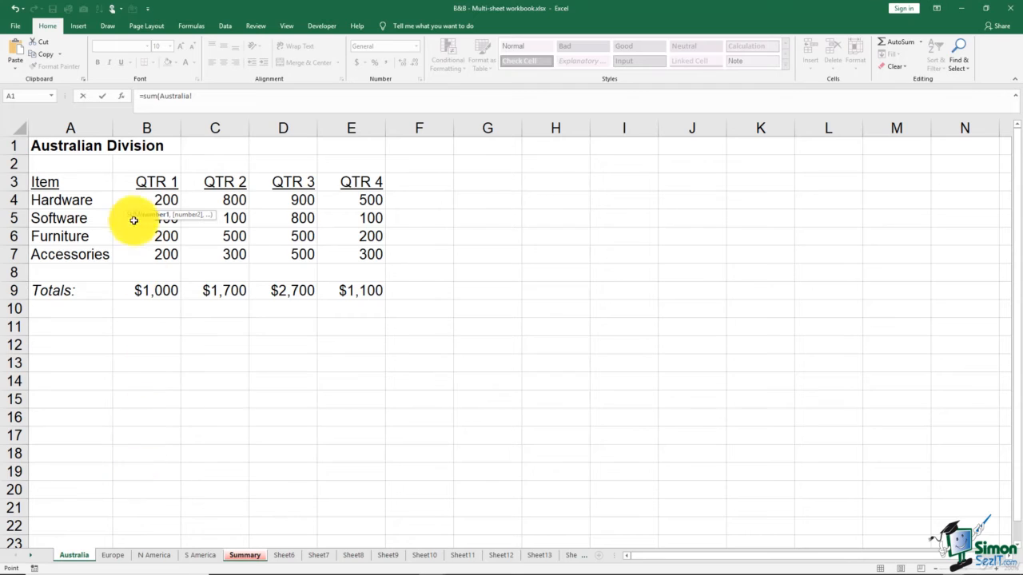
pyautogui.click(137, 196)
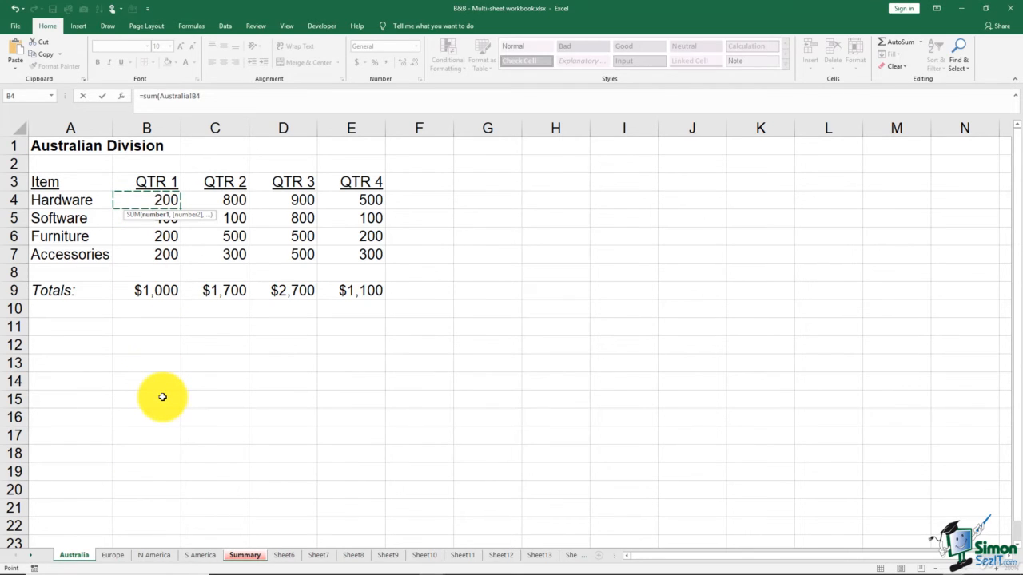
pyautogui.keyDown('shift'); pyautogui.click(197, 560); pyautogui.keyUp('shift')
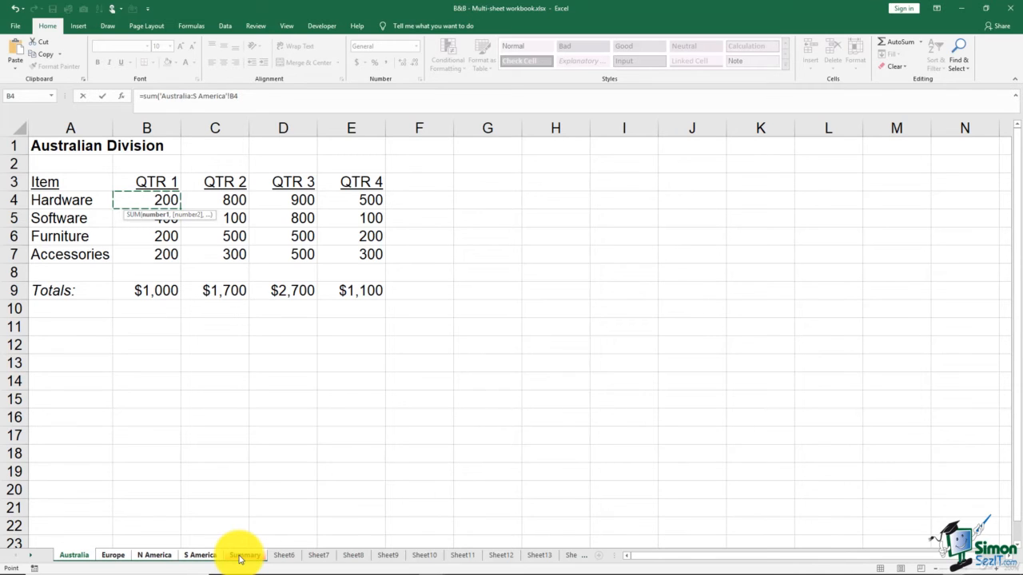
pyautogui.press('Return')
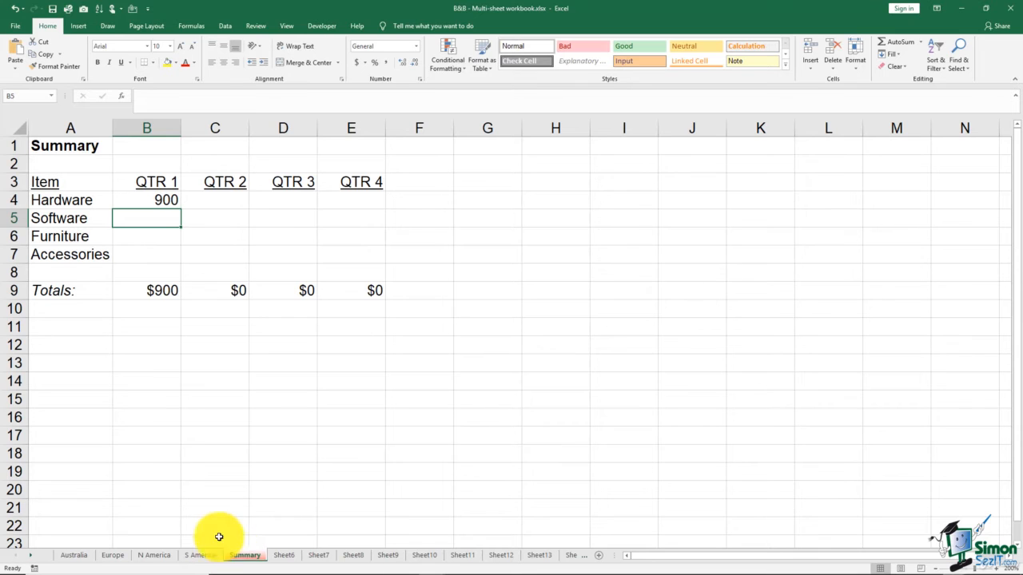
pyautogui.click(160, 202)
pyautogui.press('F2')
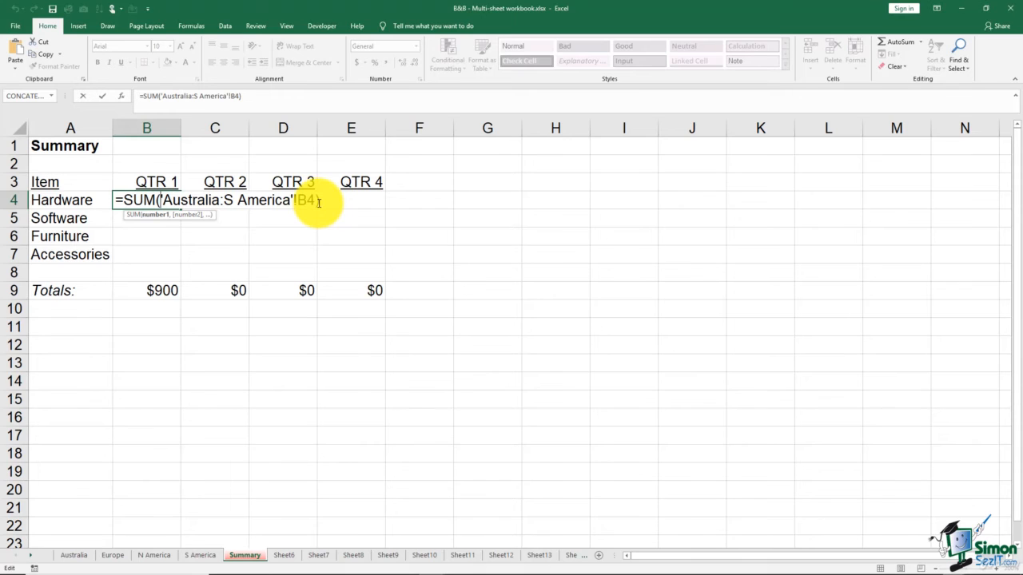
pyautogui.hotkey('ctrl', 'Return')
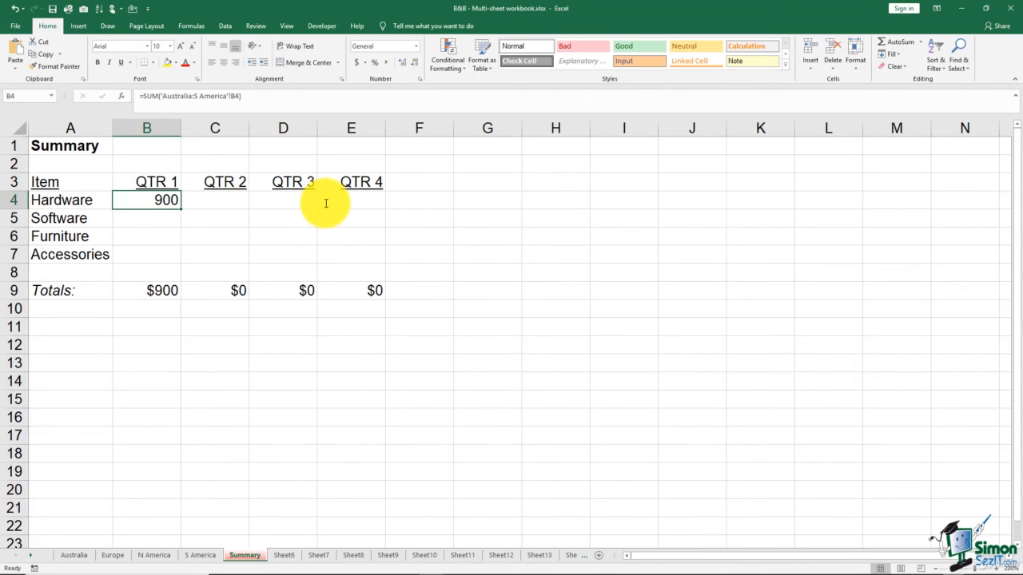
# - In Summary cell B5, total QTR 1 Software across the divisions with =SUM('Australia:S America'!B5)
pyautogui.click(165, 219)
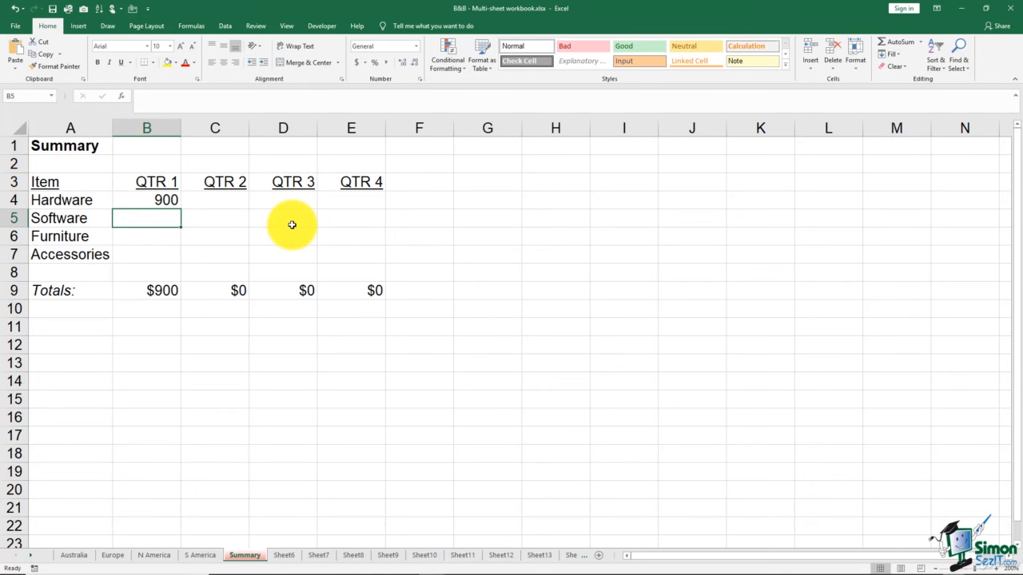
pyautogui.write('=sum(')
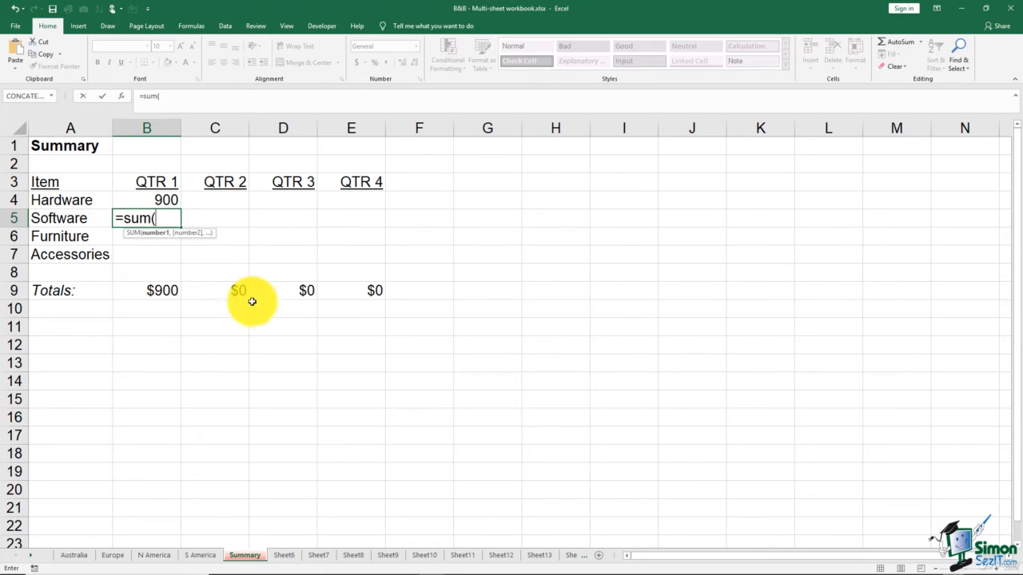
pyautogui.click(85, 560)
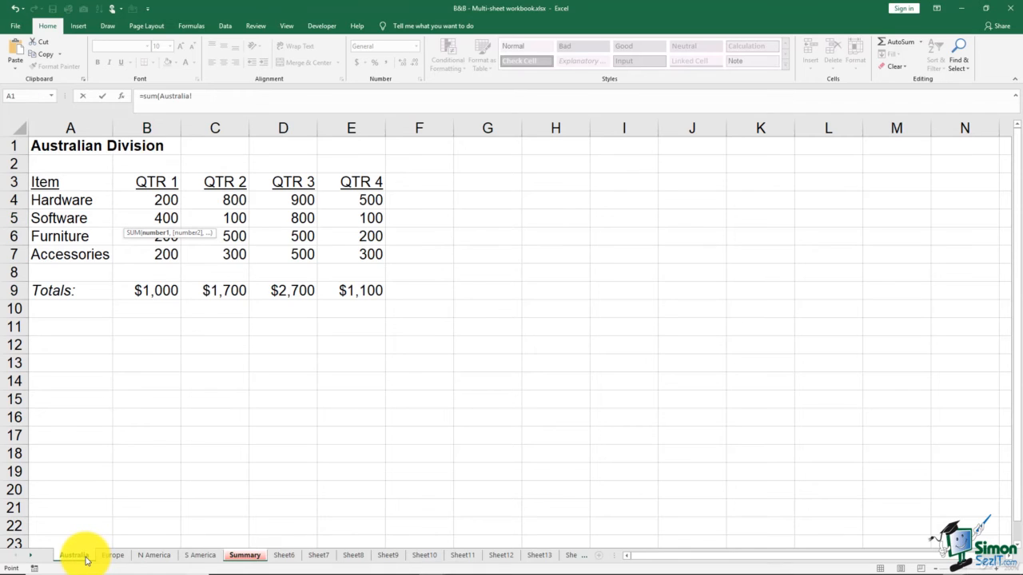
pyautogui.click(138, 219)
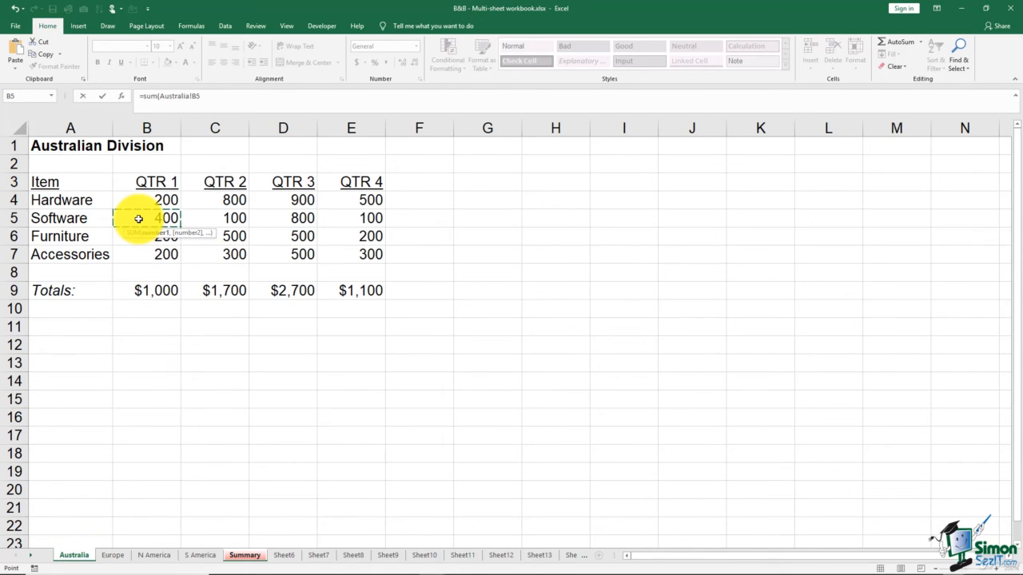
pyautogui.keyDown('shift'); pyautogui.click(207, 556); pyautogui.keyUp('shift')
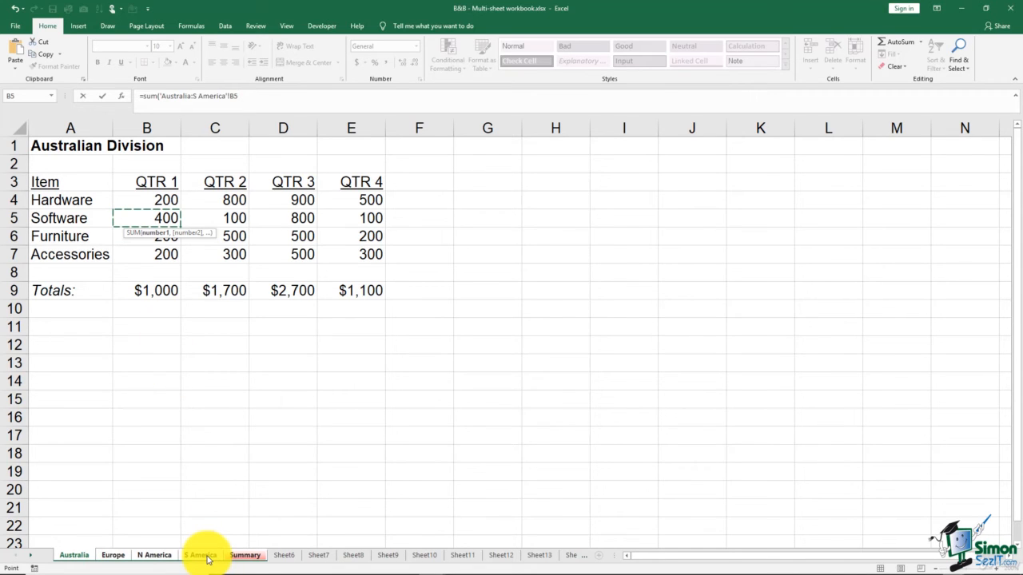
pyautogui.press('Return')
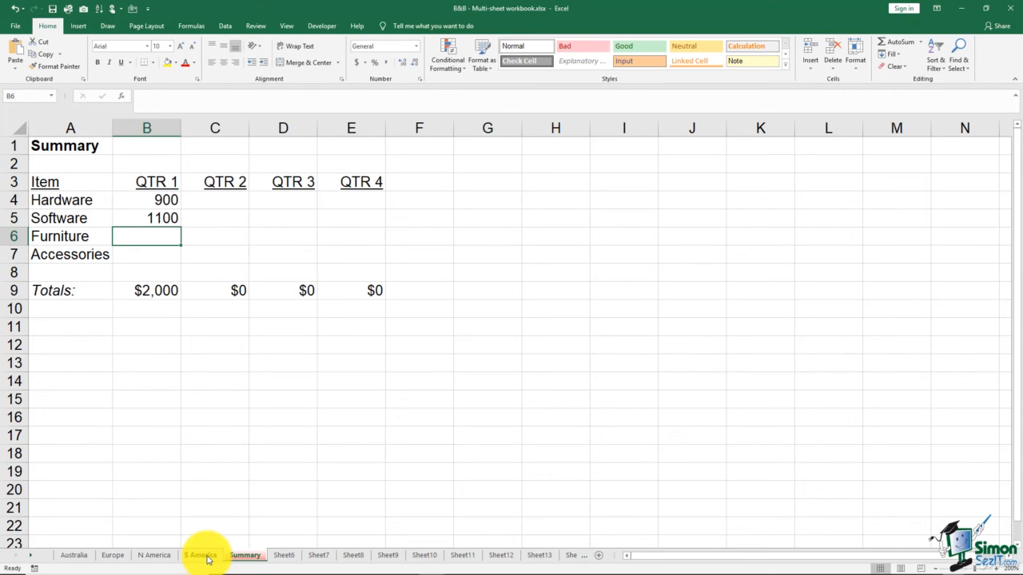
# - In Summary cell B6, total QTR 1 Furniture across the divisions with =SUM('Australia:S America'!B6)
pyautogui.write('=')
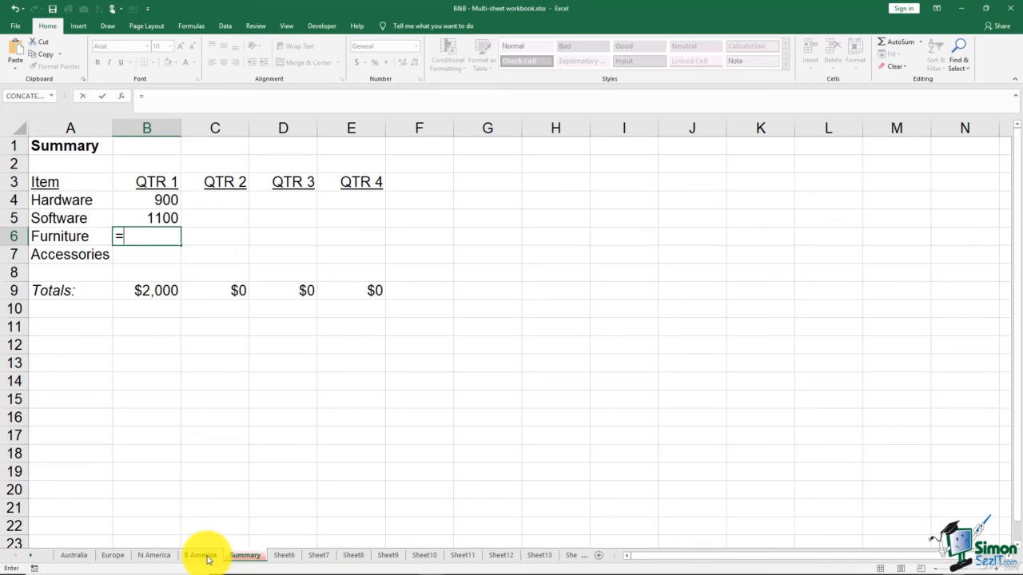
pyautogui.write('sum')
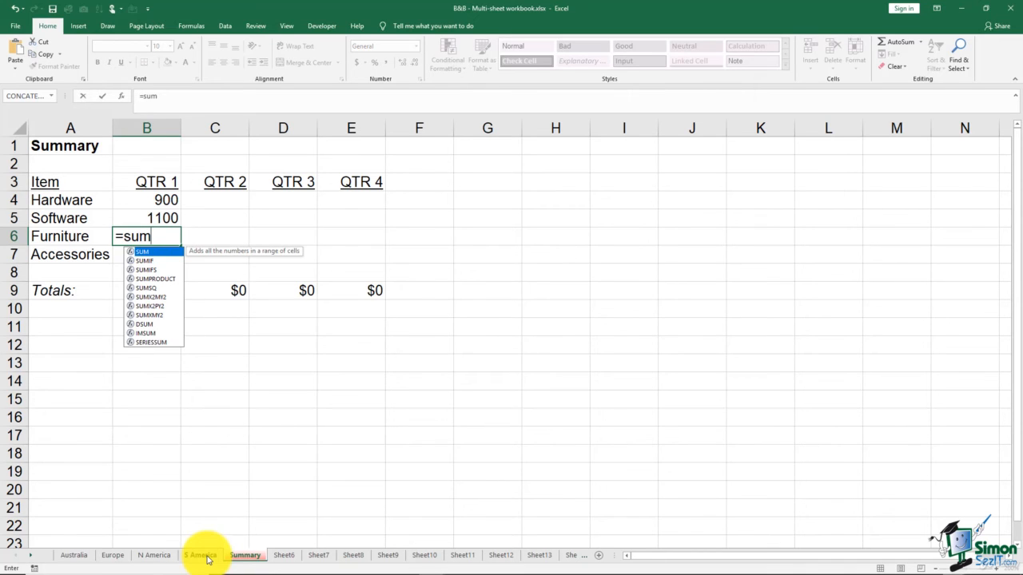
pyautogui.write('(')
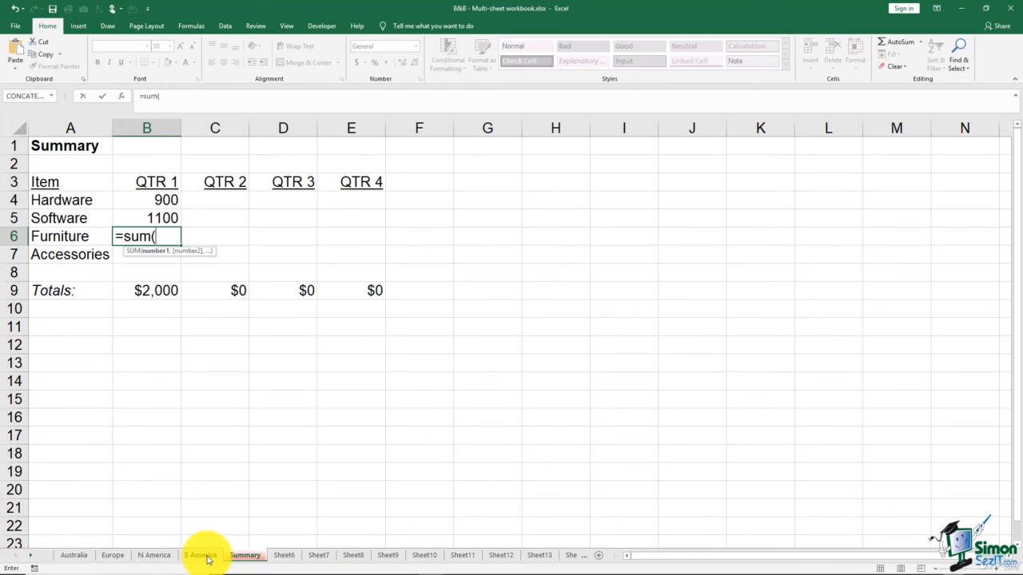
pyautogui.click(84, 558)
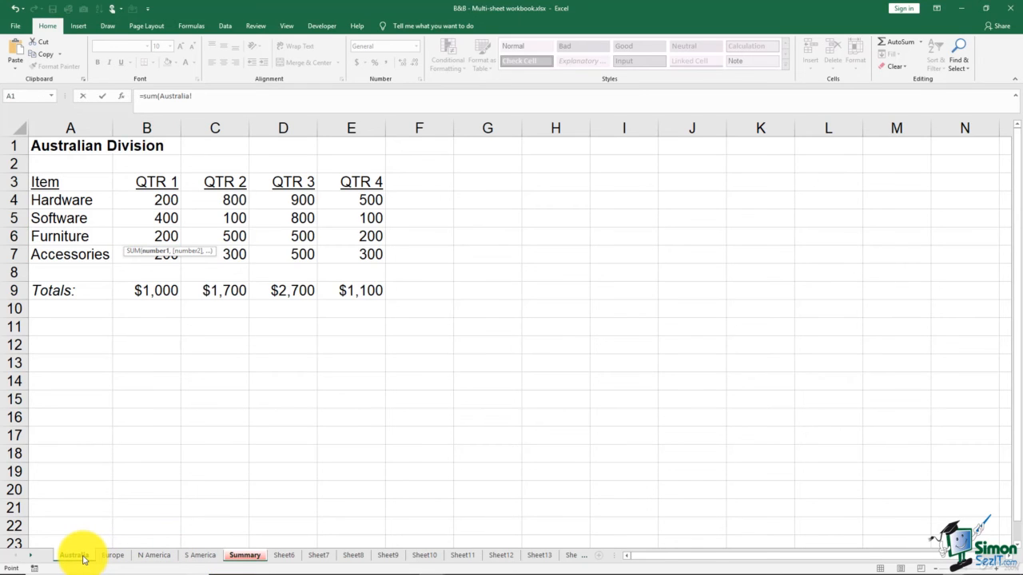
pyautogui.click(148, 236)
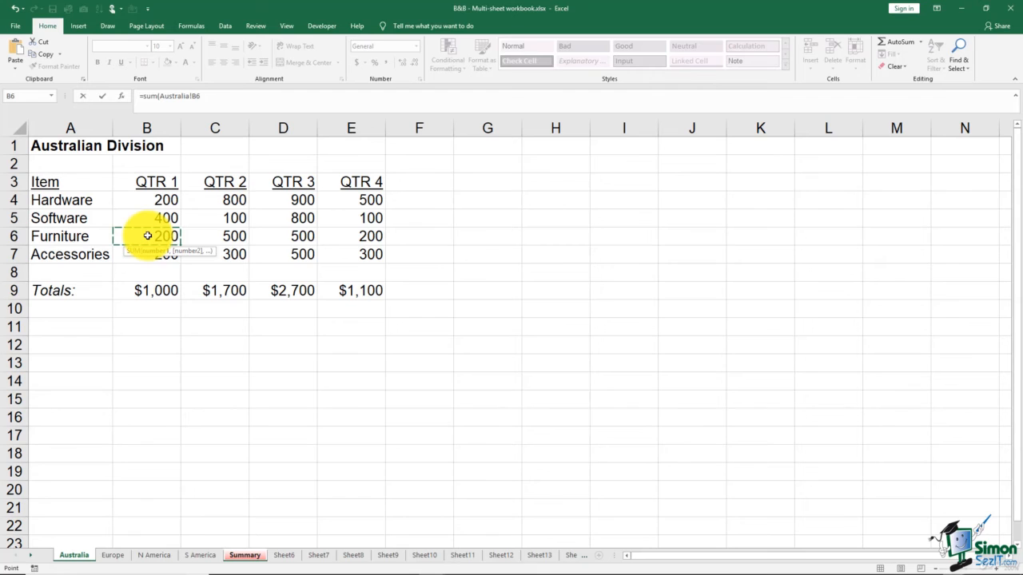
pyautogui.keyDown('shift'); pyautogui.click(200, 557); pyautogui.keyUp('shift')
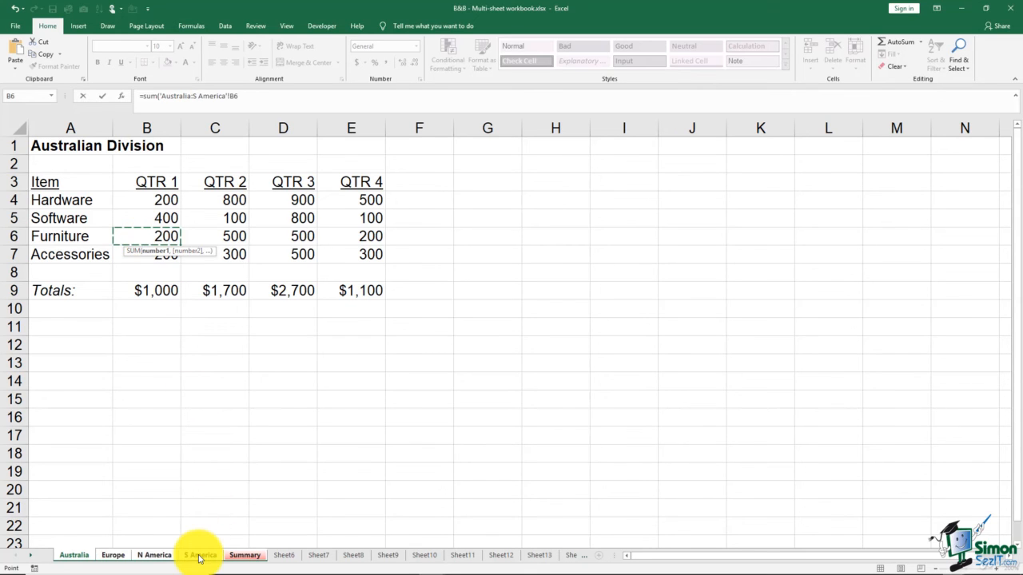
pyautogui.press('Return')
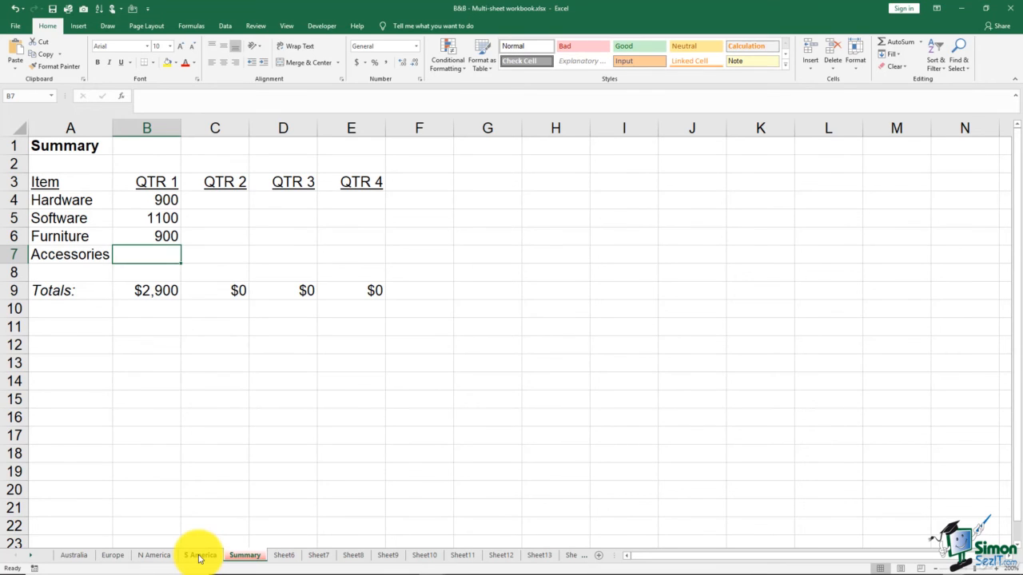
# - Fill the B4 formula down to B7, and extend B4:B7 across to column E to cover all four quarters
pyautogui.click(149, 200)
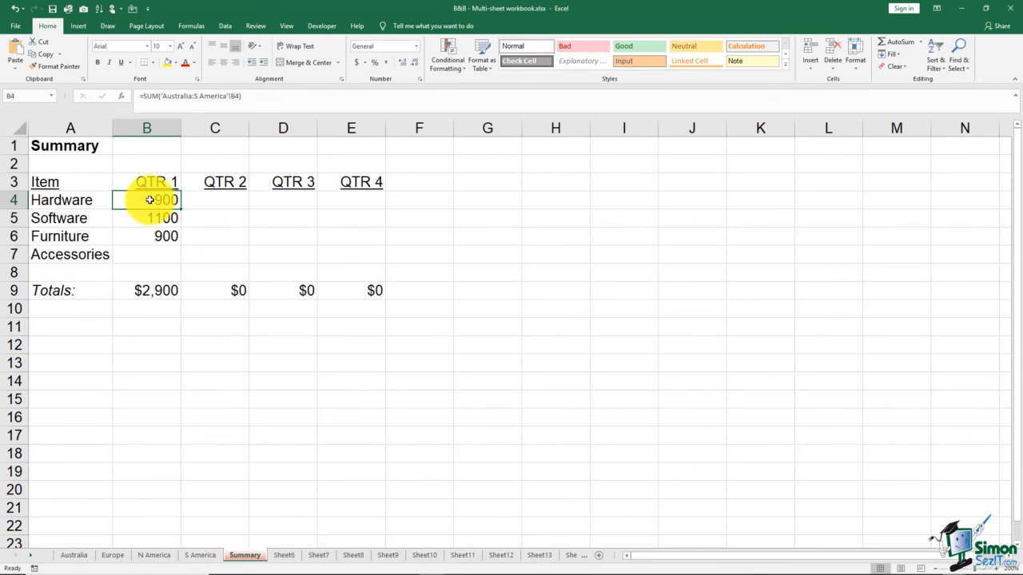
pyautogui.moveTo(181, 210); pyautogui.dragTo(179, 263)
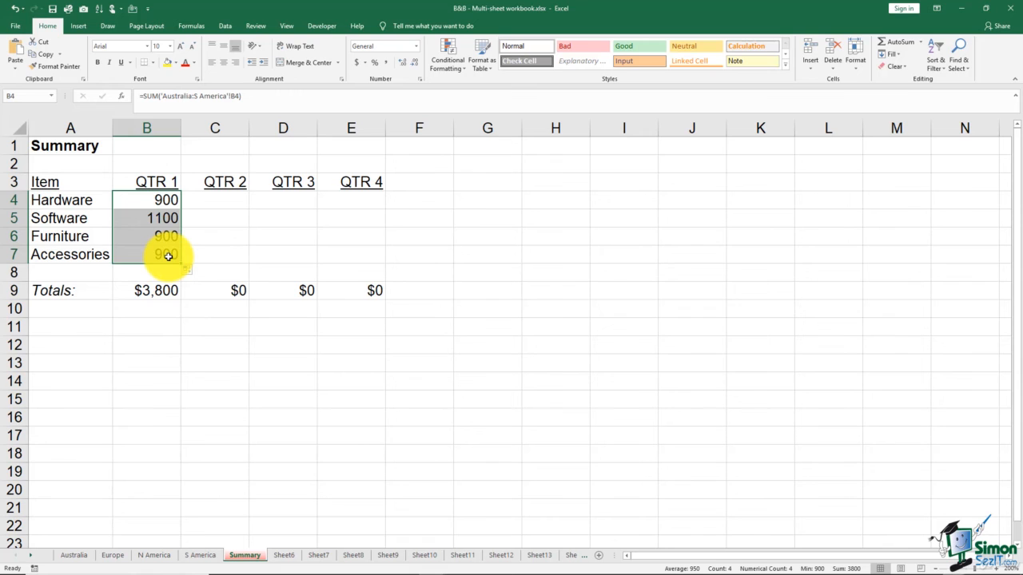
pyautogui.moveTo(180, 264); pyautogui.dragTo(373, 264)
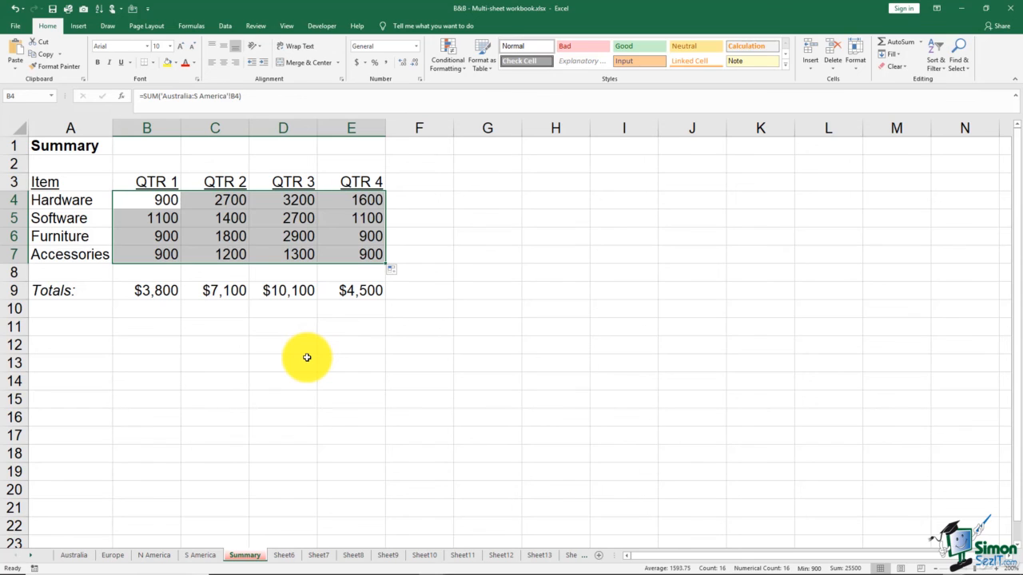
pyautogui.click(307, 357)
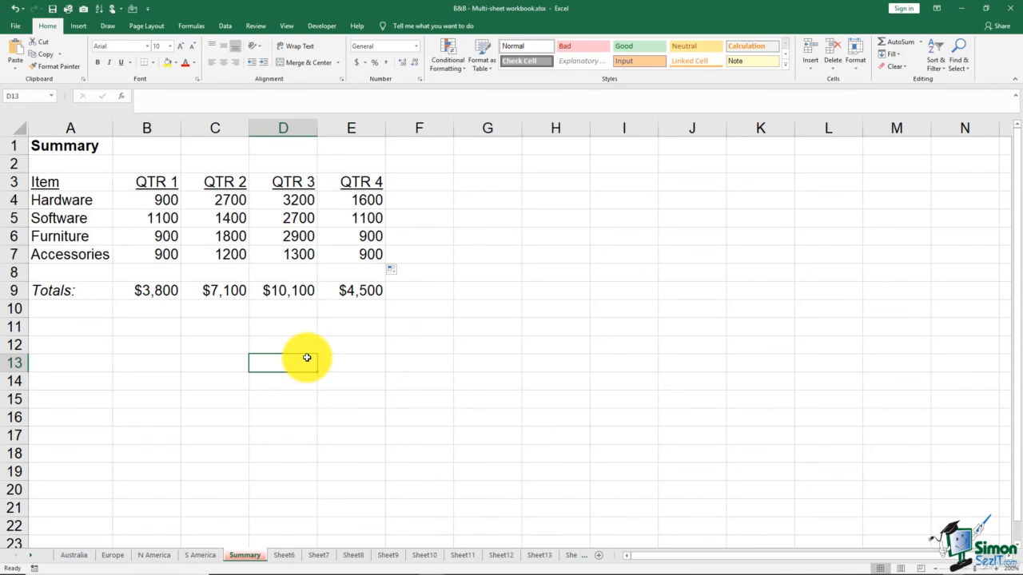